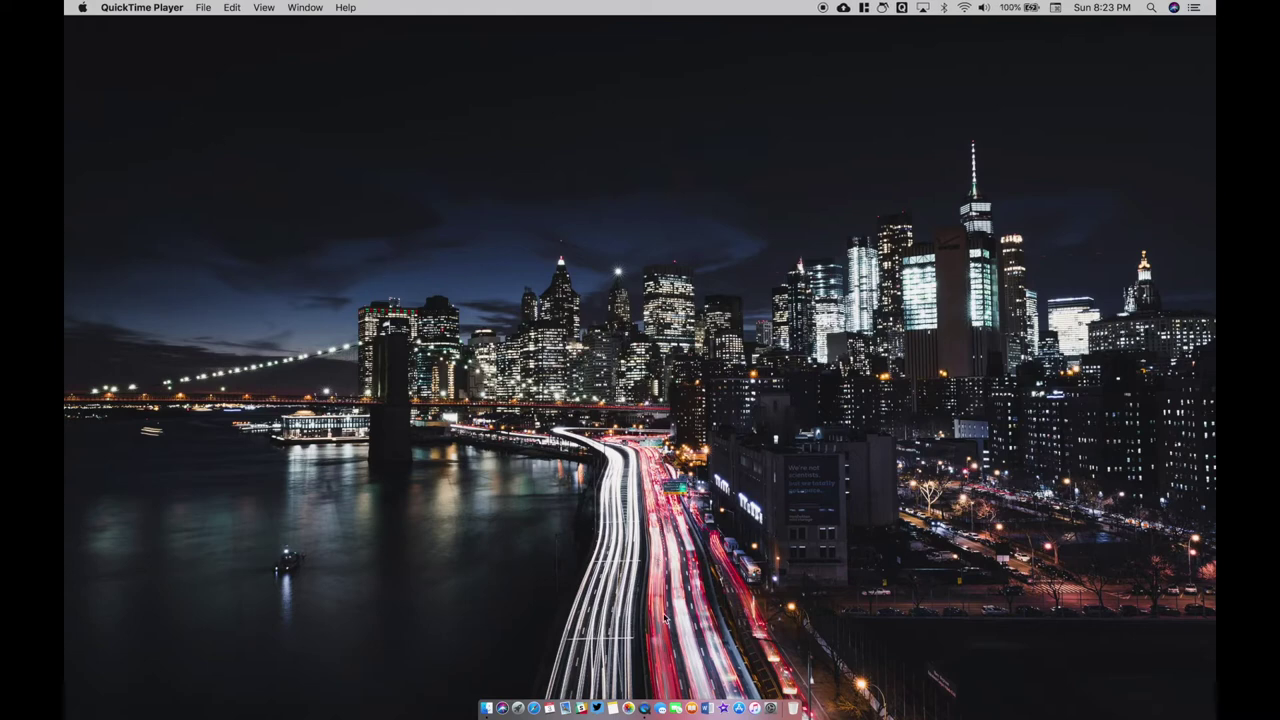
Compare the battery and power adapter tabs of System Preferences' Energy Saver, then close it.
{"action": "left_click", "coordinate": [770, 708]}
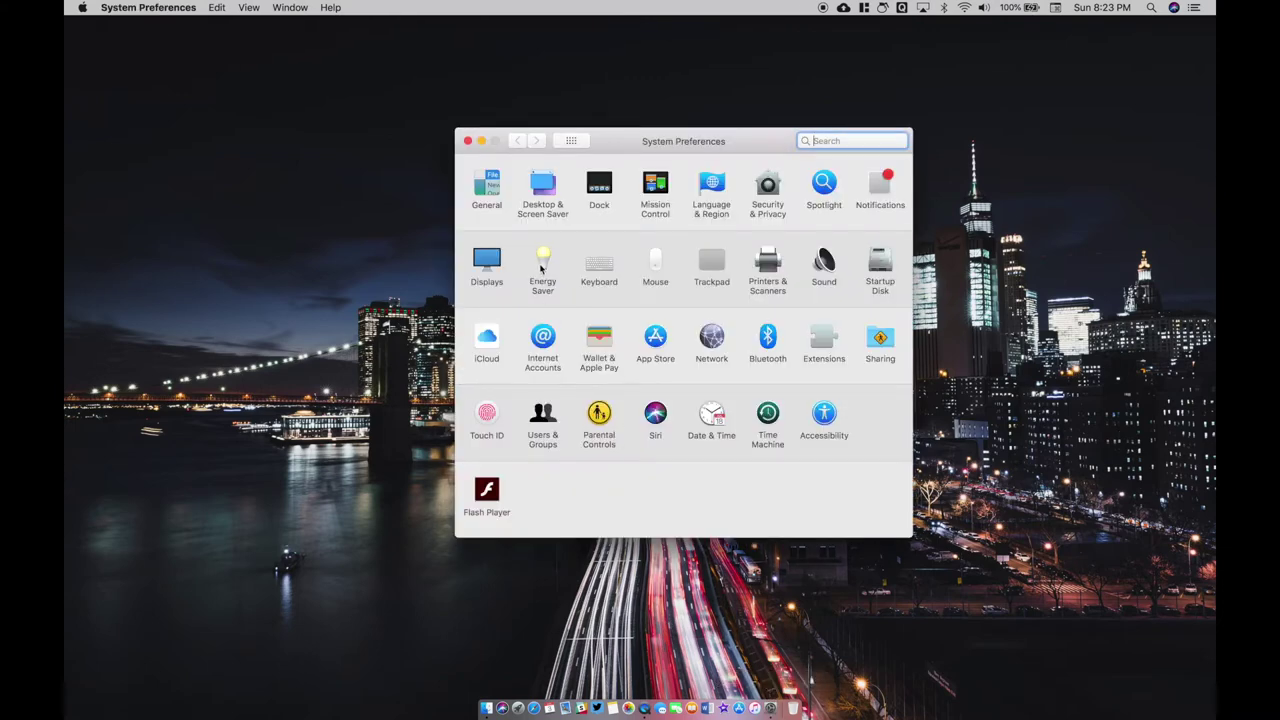
{"action": "left_click", "coordinate": [542, 265]}
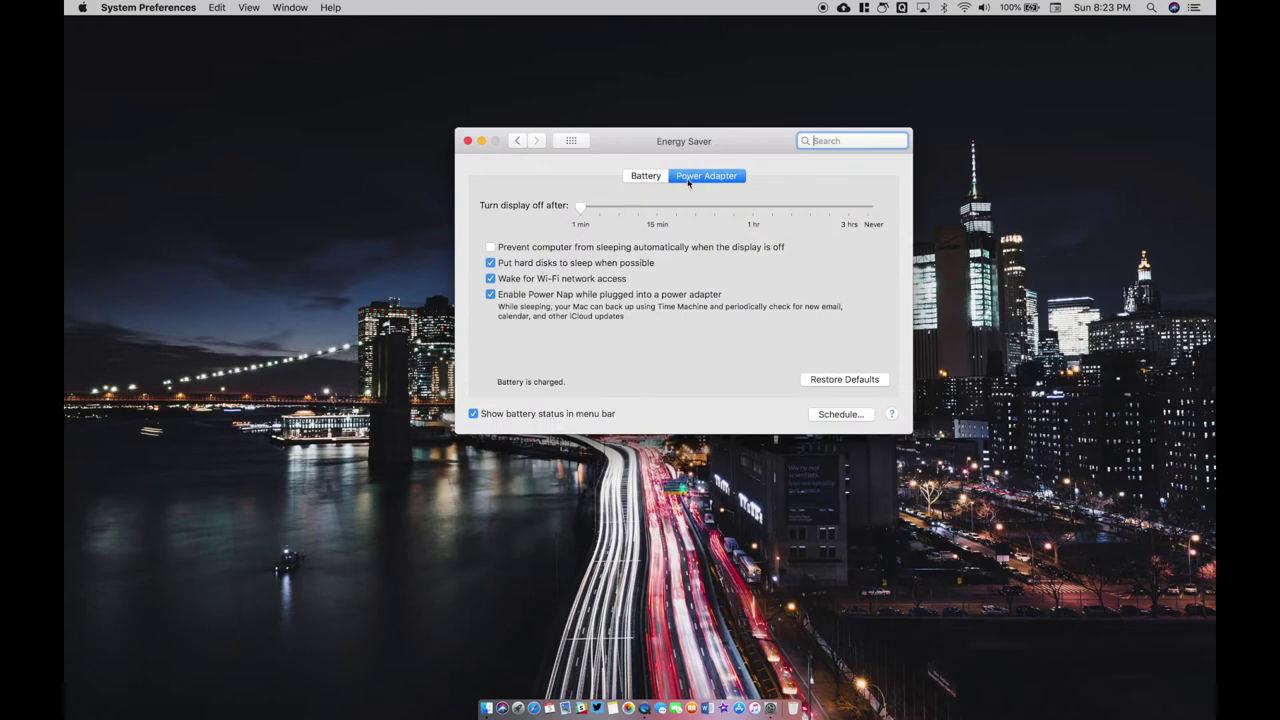
{"action": "left_click", "coordinate": [644, 177]}
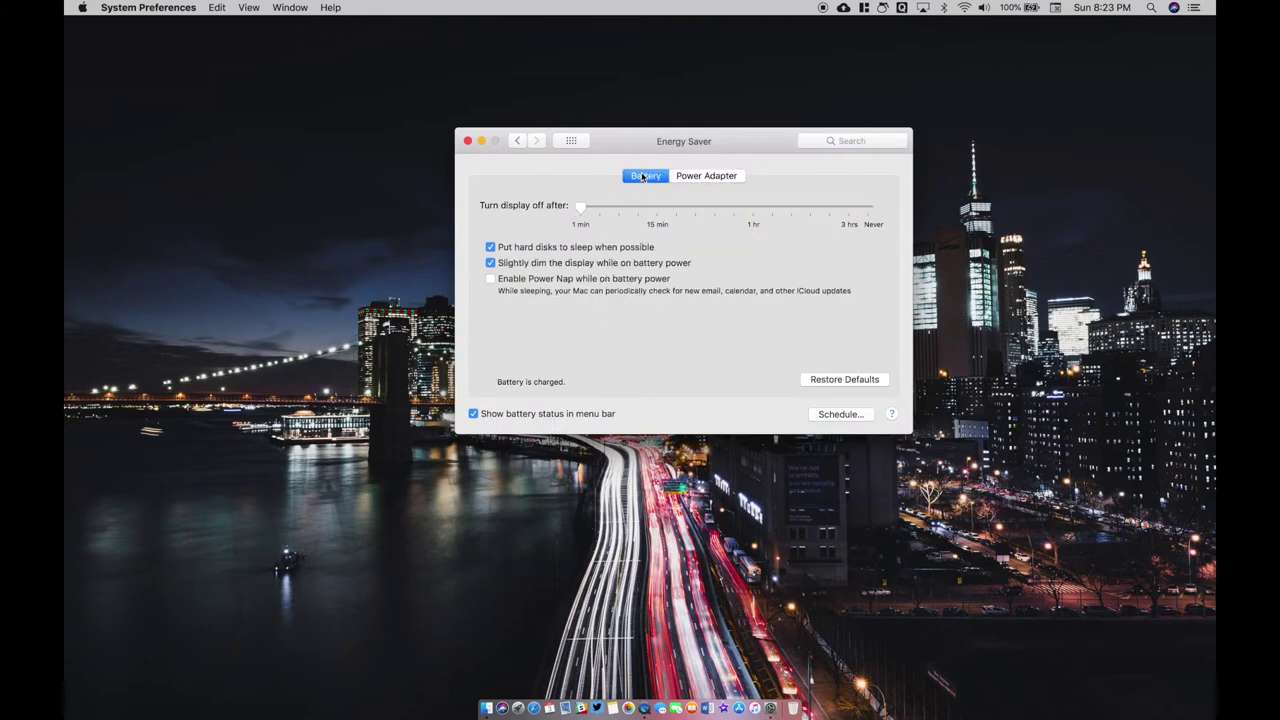
{"action": "left_click", "coordinate": [717, 175]}
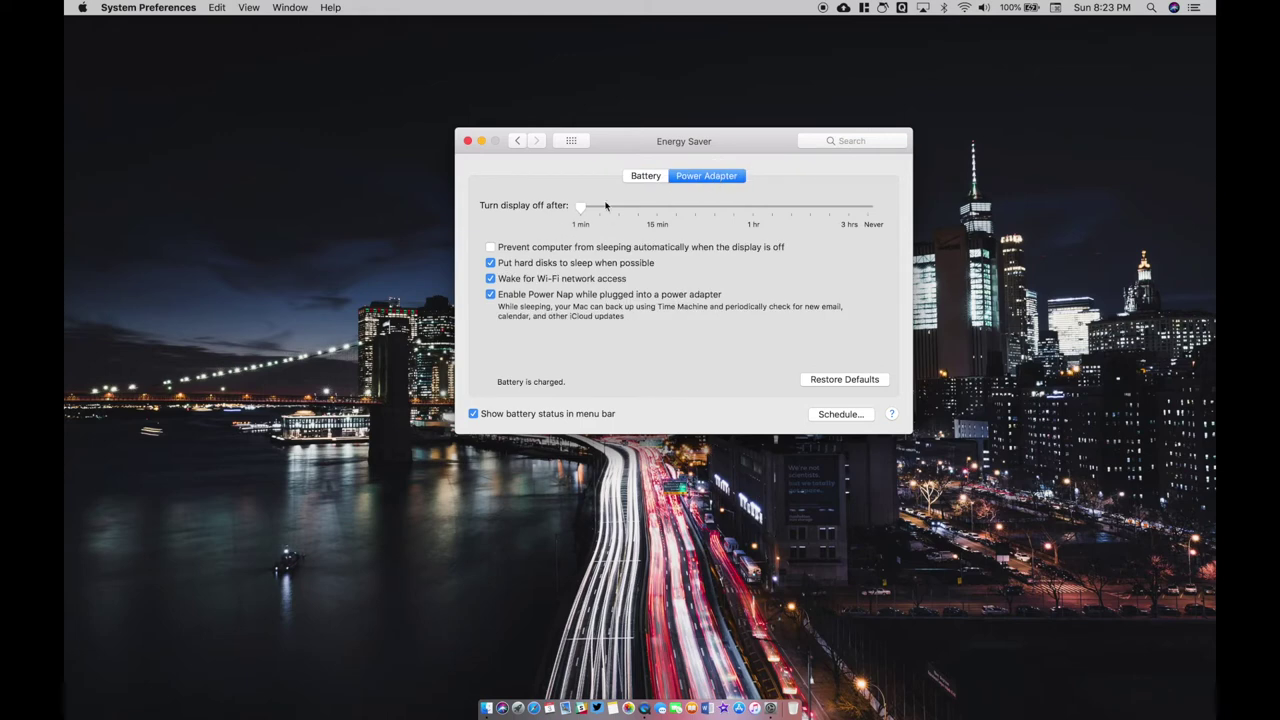
{"action": "left_click", "coordinate": [643, 178]}
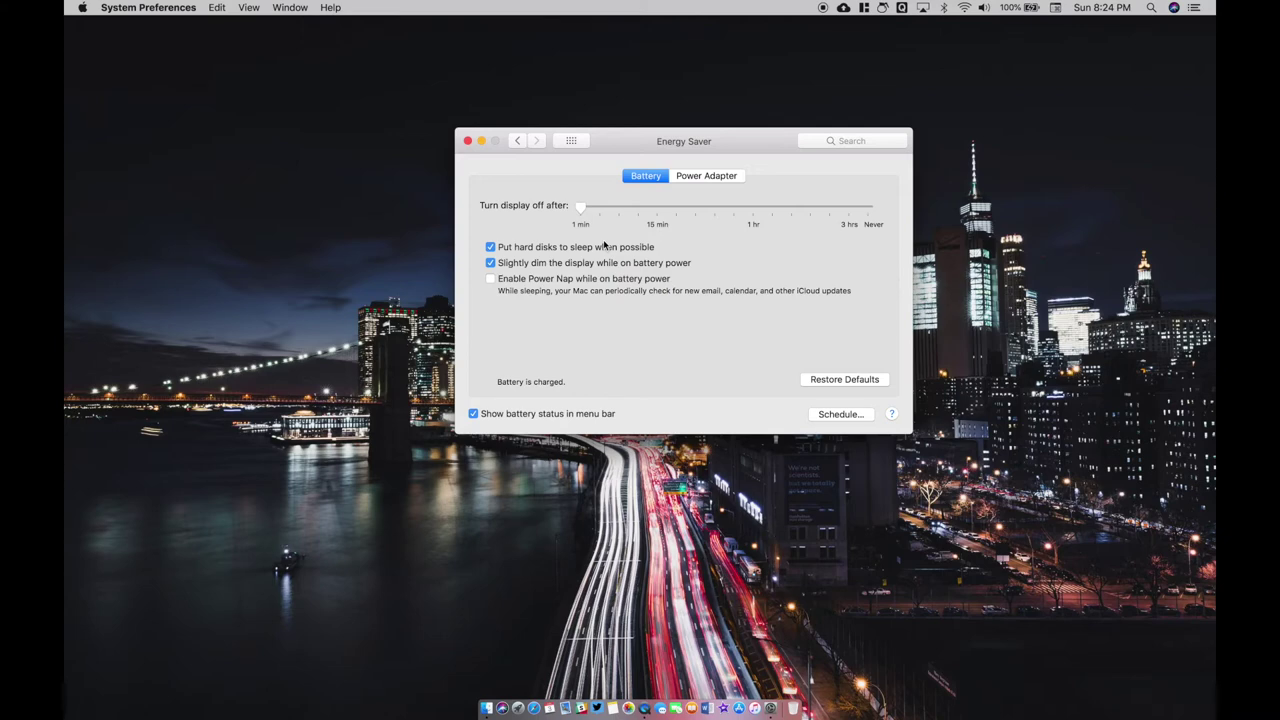
{"action": "left_click", "coordinate": [684, 181]}
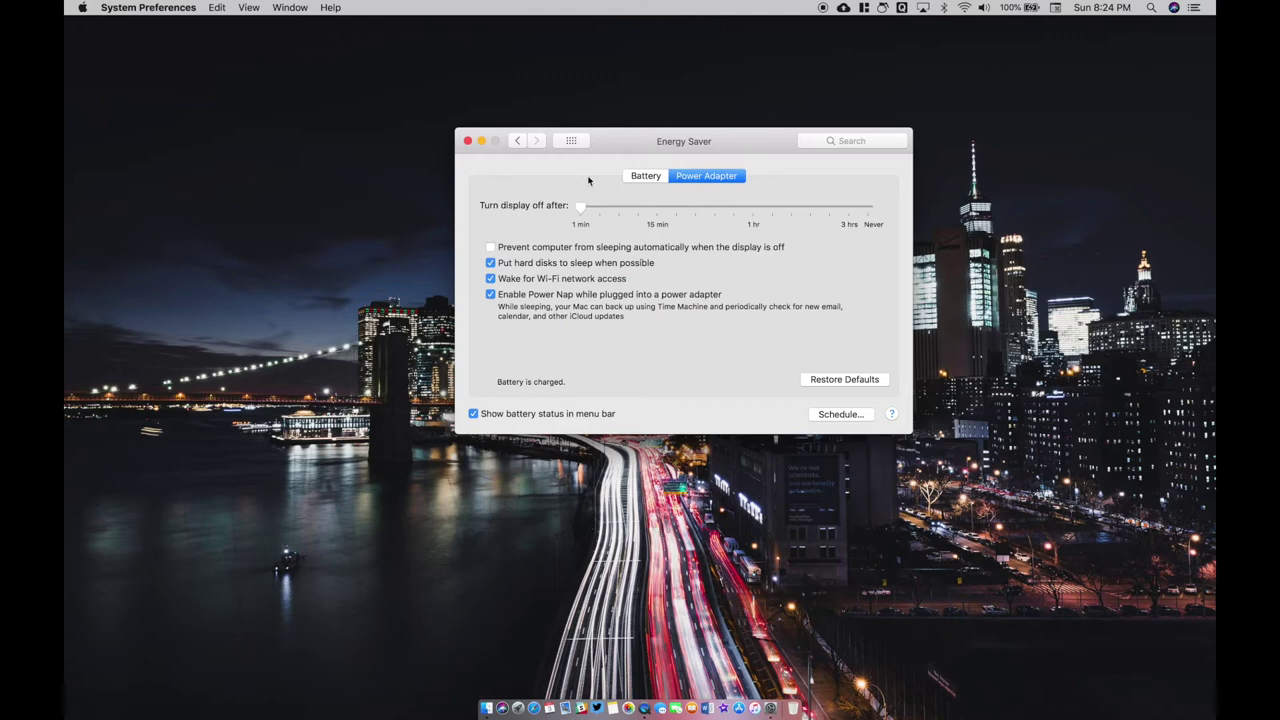
{"action": "left_click", "coordinate": [646, 177]}
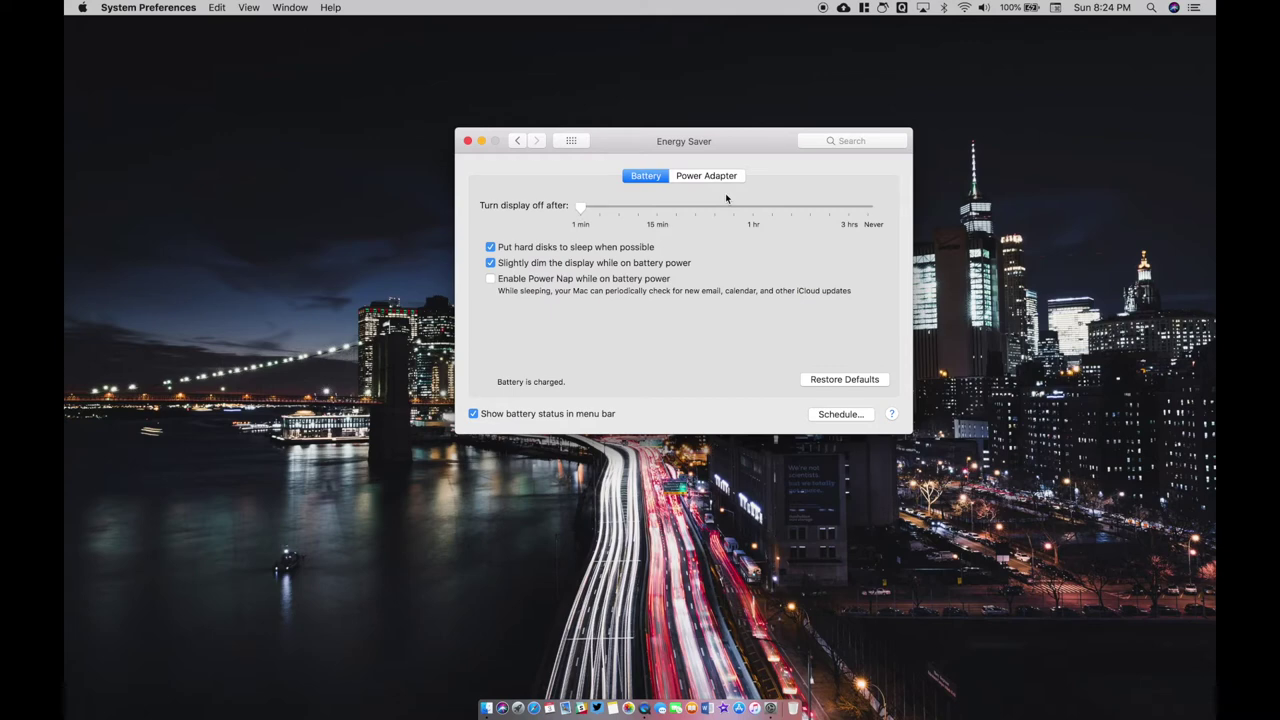
{"action": "left_click", "coordinate": [467, 141]}
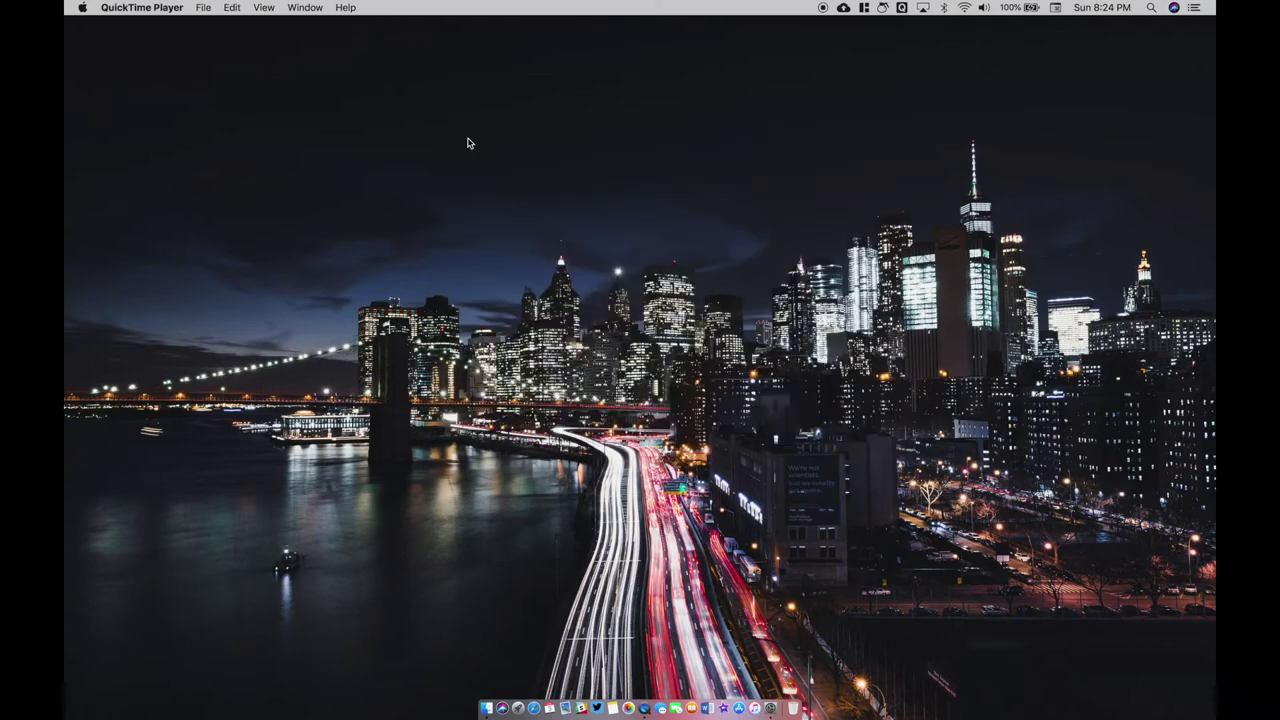
Search the App Store for 'amph' and browse the Amphetamine app's store page.
{"action": "left_click", "coordinate": [739, 708]}
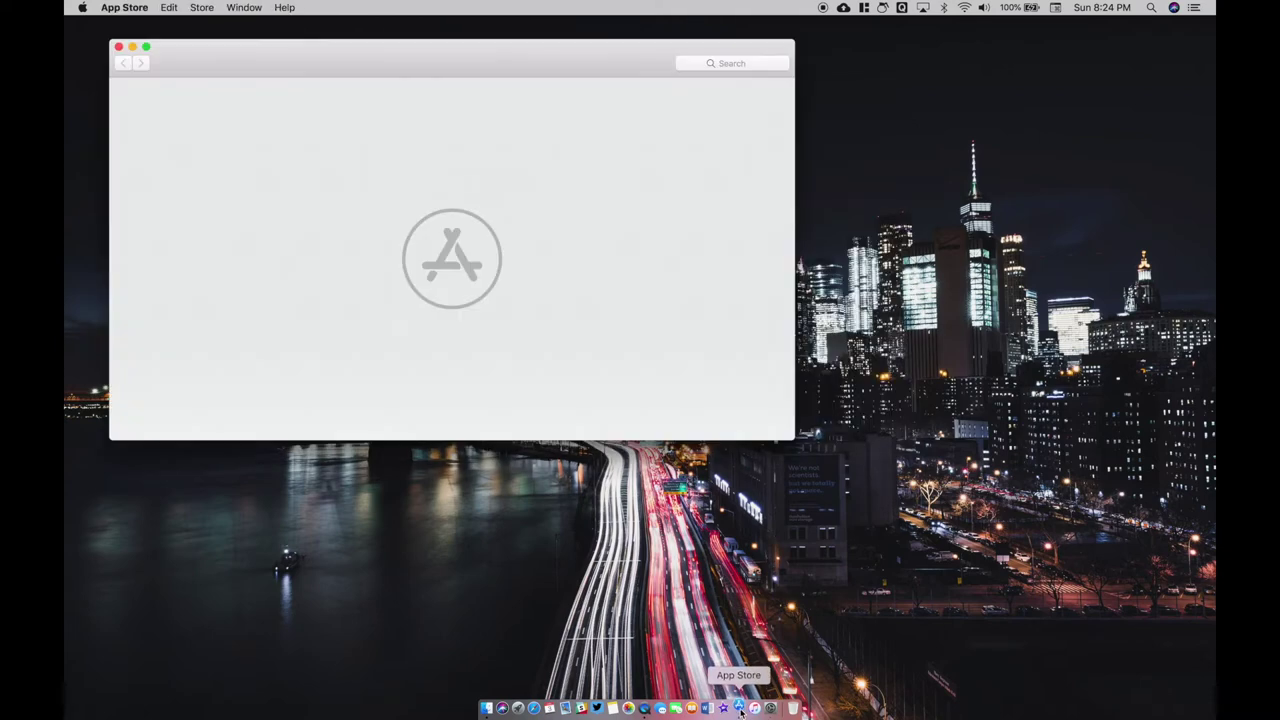
{"action": "left_click", "coordinate": [729, 60]}
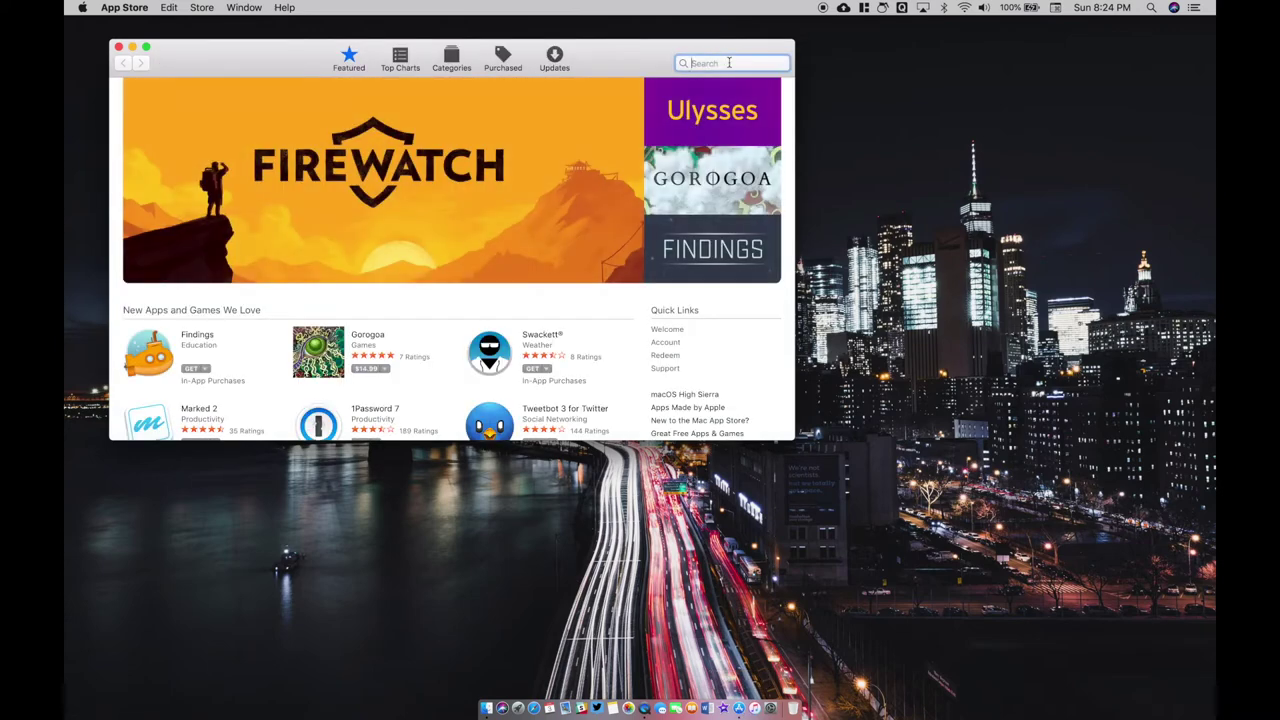
{"action": "type", "text": "amphetamine"}
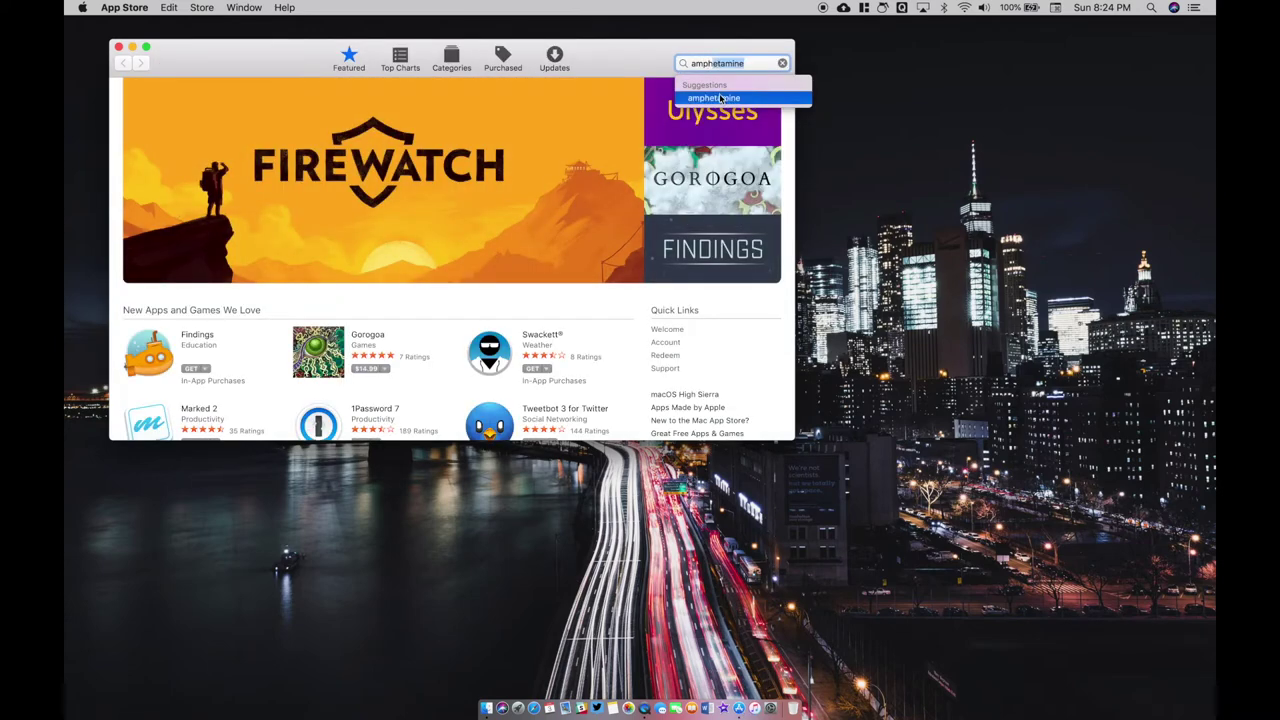
{"action": "left_click", "coordinate": [720, 98]}
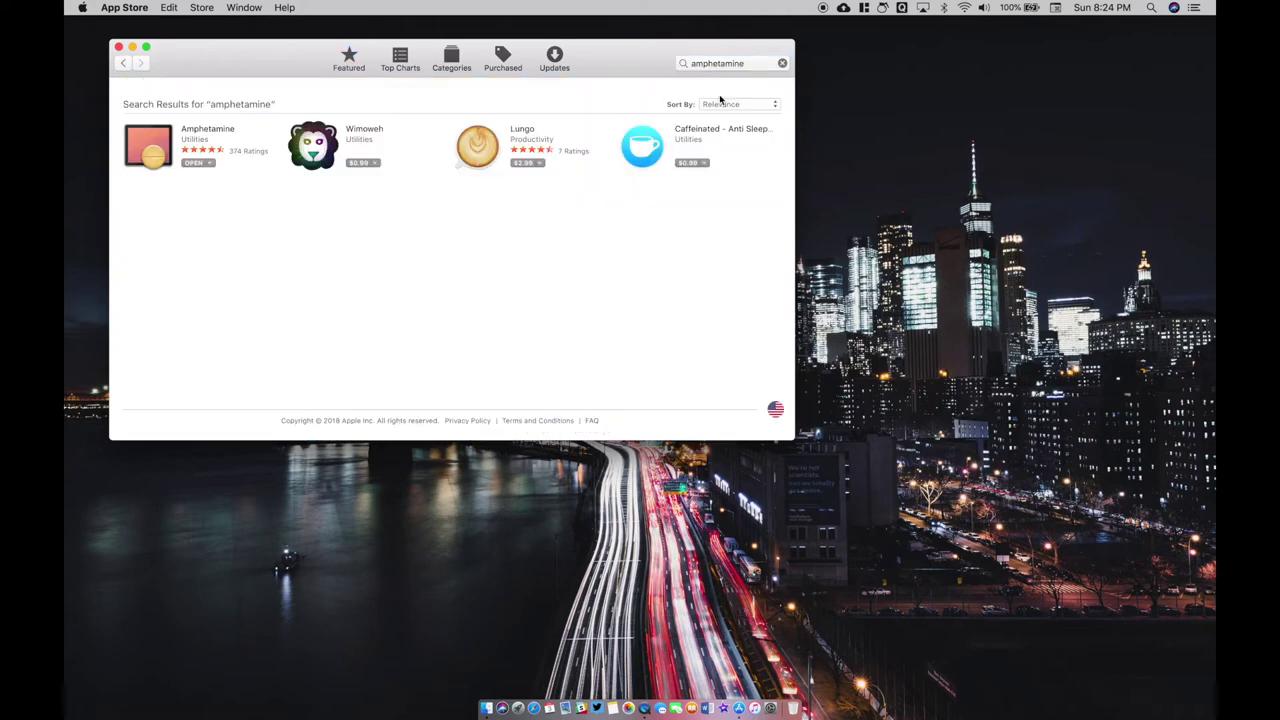
{"action": "left_click", "coordinate": [222, 133]}
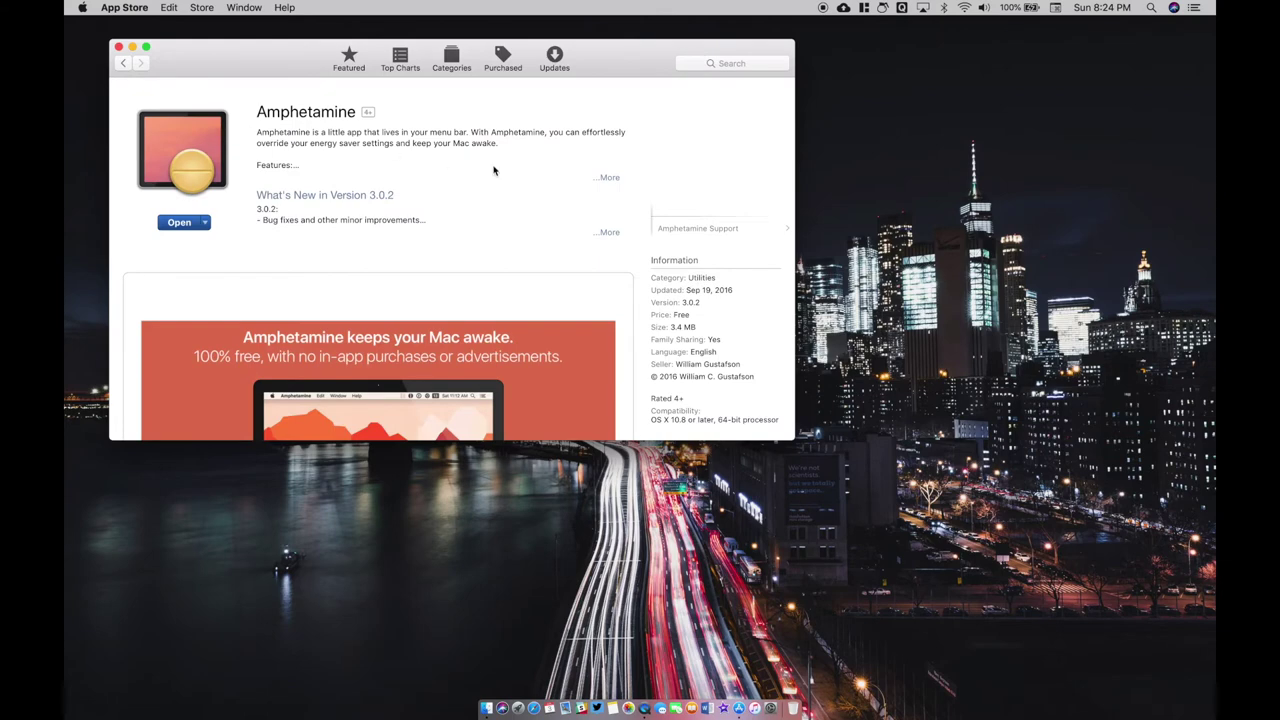
{"action": "scroll", "coordinate": [493, 170], "scroll_direction": "down", "scroll_amount": 3}
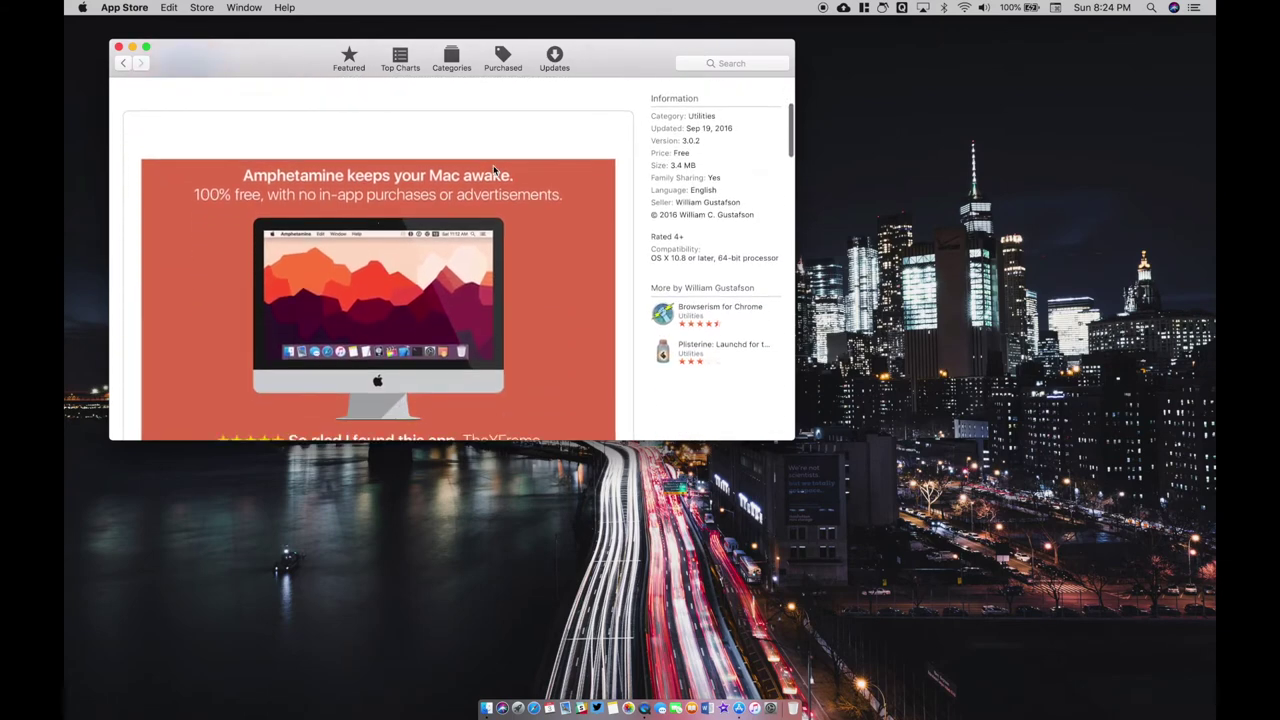
{"action": "scroll", "coordinate": [493, 170], "scroll_direction": "down", "scroll_amount": 3}
{"action": "scroll", "coordinate": [493, 170], "scroll_direction": "down", "scroll_amount": 2}
{"action": "scroll", "coordinate": [493, 170], "scroll_direction": "down", "scroll_amount": 2}
{"action": "scroll", "coordinate": [493, 170], "scroll_direction": "down", "scroll_amount": 3}
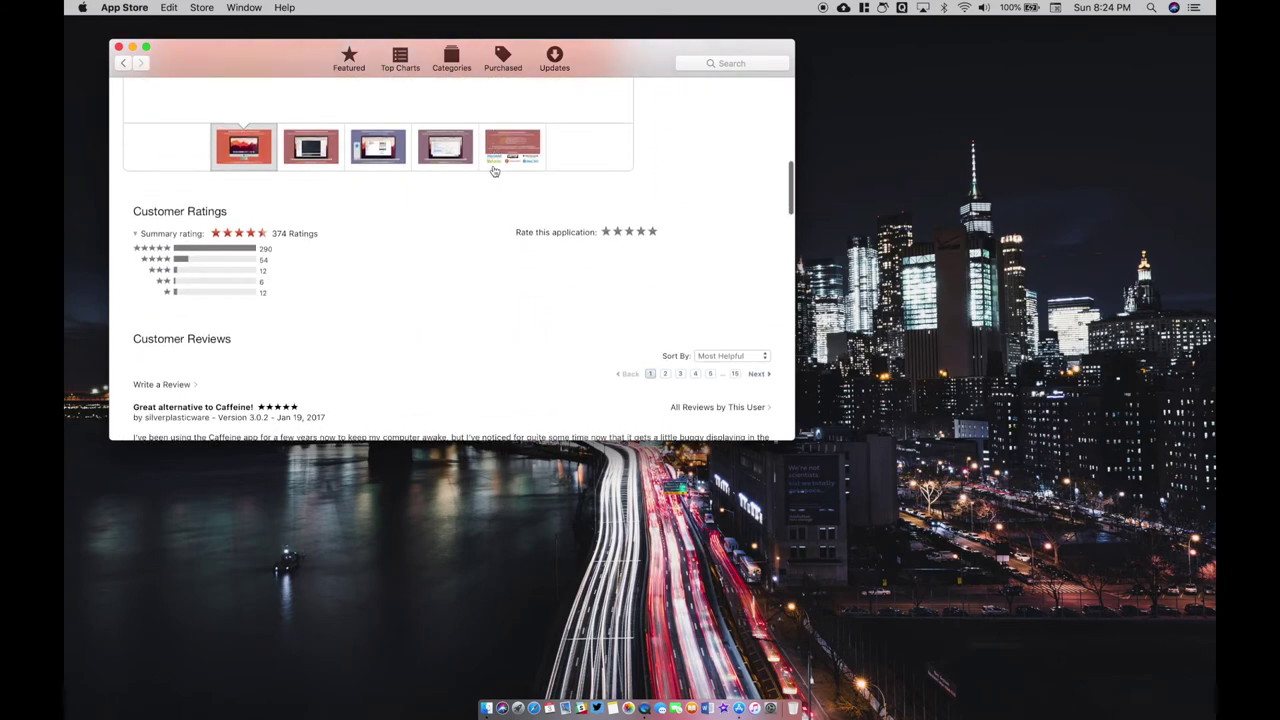
{"action": "scroll", "coordinate": [493, 170], "scroll_direction": "down", "scroll_amount": 2}
{"action": "scroll", "coordinate": [493, 170], "scroll_direction": "up", "scroll_amount": 2}
{"action": "scroll", "coordinate": [493, 170], "scroll_direction": "up", "scroll_amount": 10}
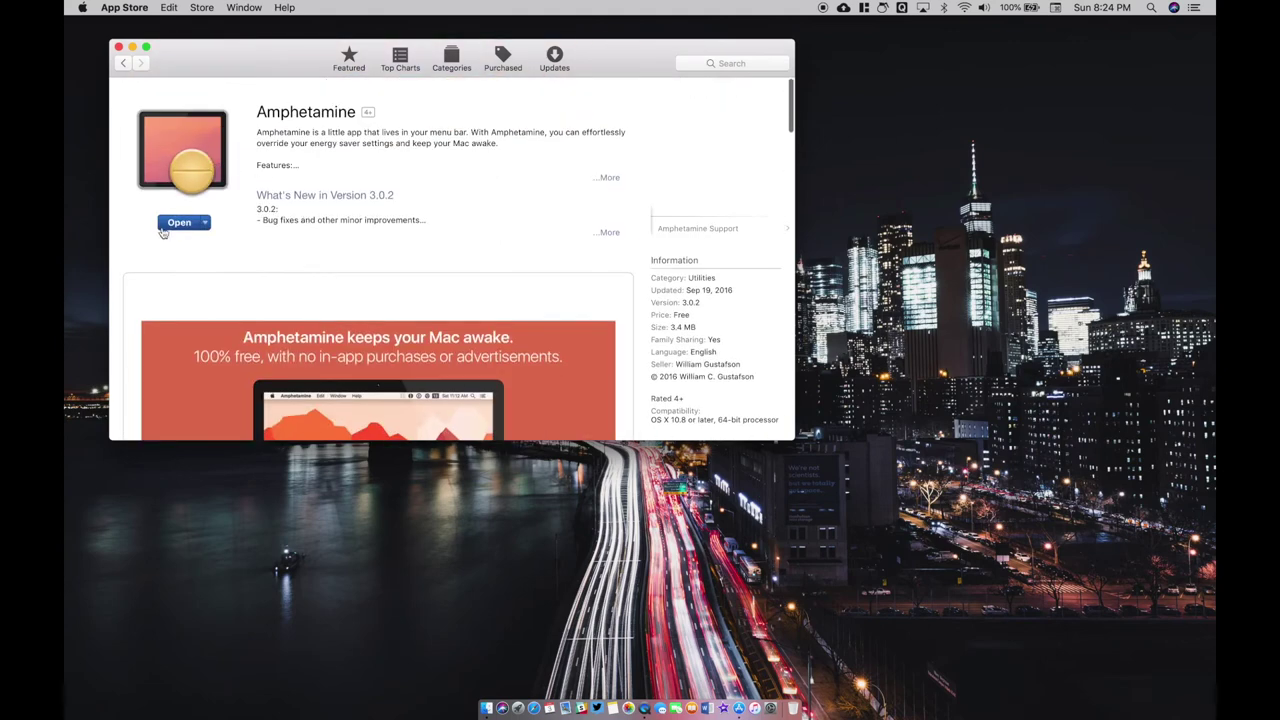
Close the App Store and launch Amphetamine from the Launchpad app grid.
{"action": "left_click", "coordinate": [119, 47]}
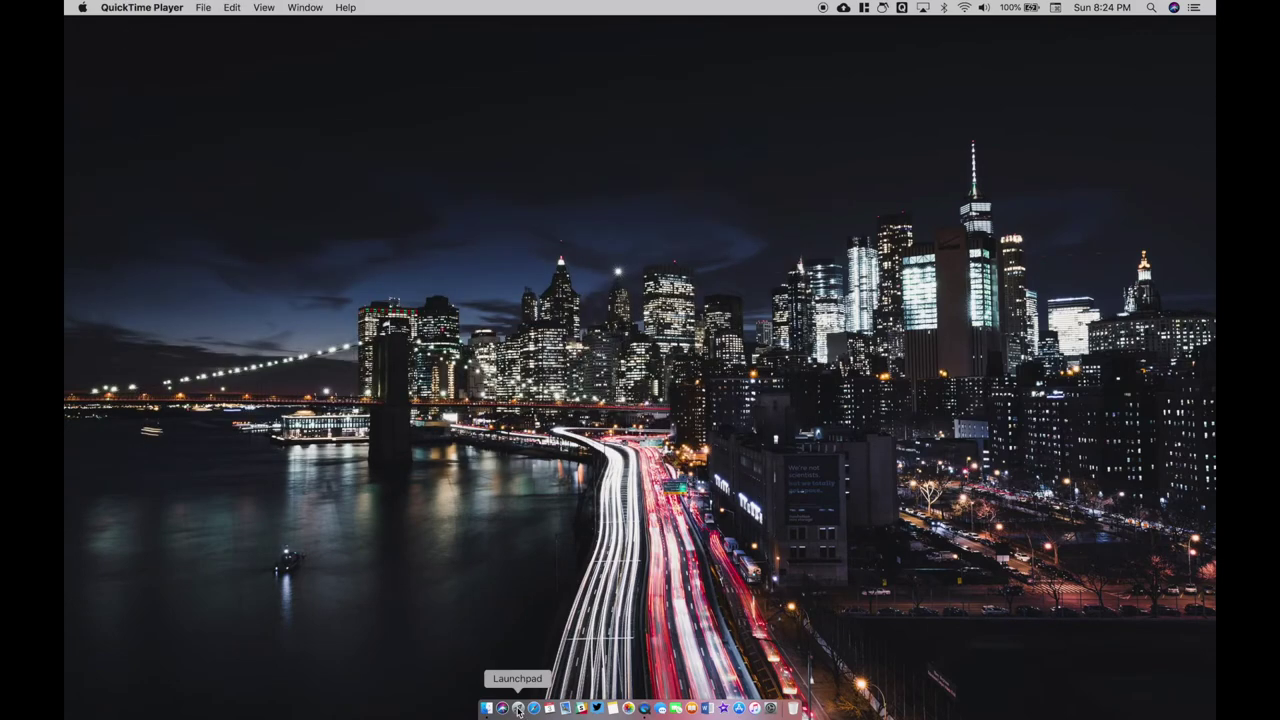
{"action": "left_click", "coordinate": [517, 706]}
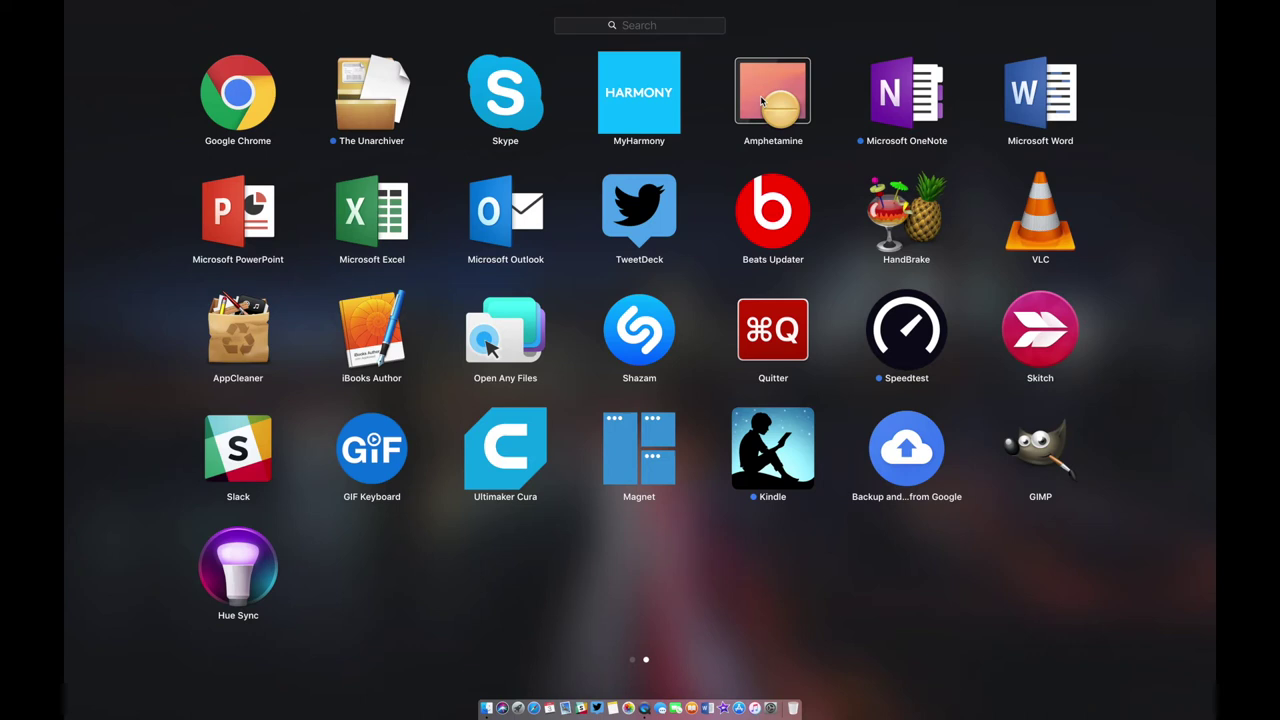
{"action": "left_click", "coordinate": [708, 185]}
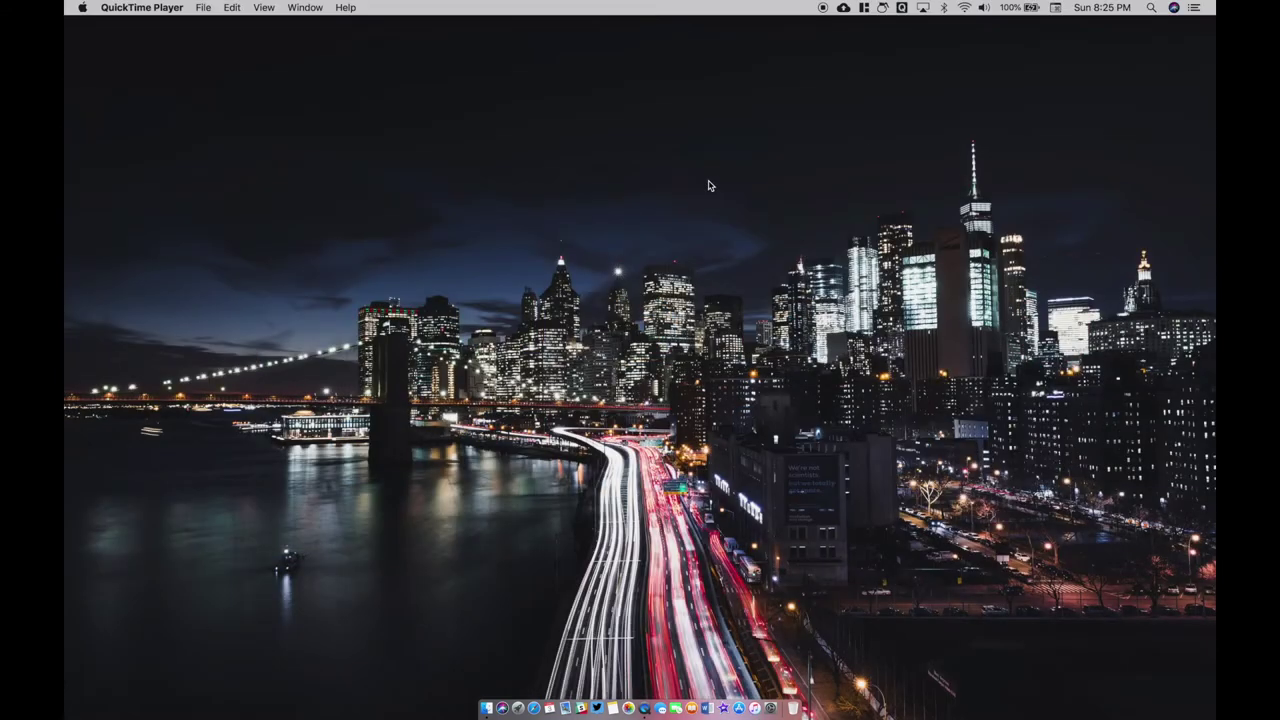
Open Amphetamine's Preferences from the menu-bar icon, leaving the Status Bar Icon Click Actions unchanged.
{"action": "left_click", "coordinate": [883, 10]}
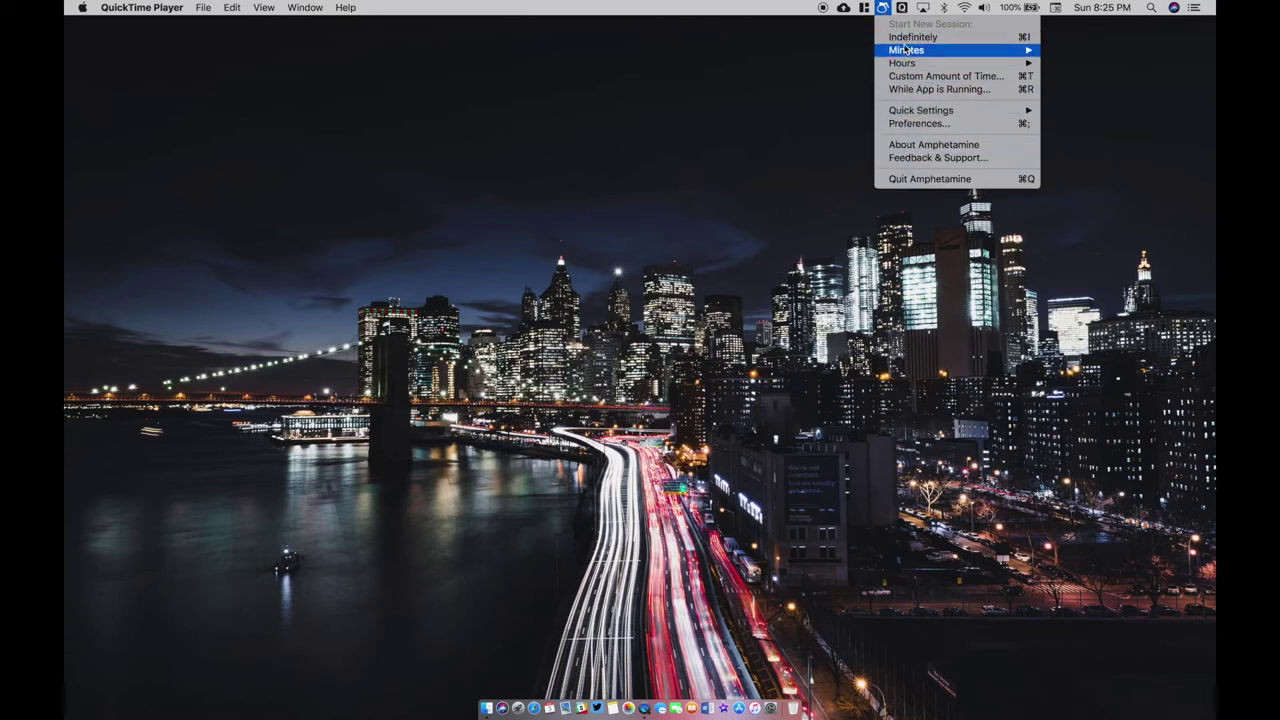
{"action": "left_click", "coordinate": [906, 124]}
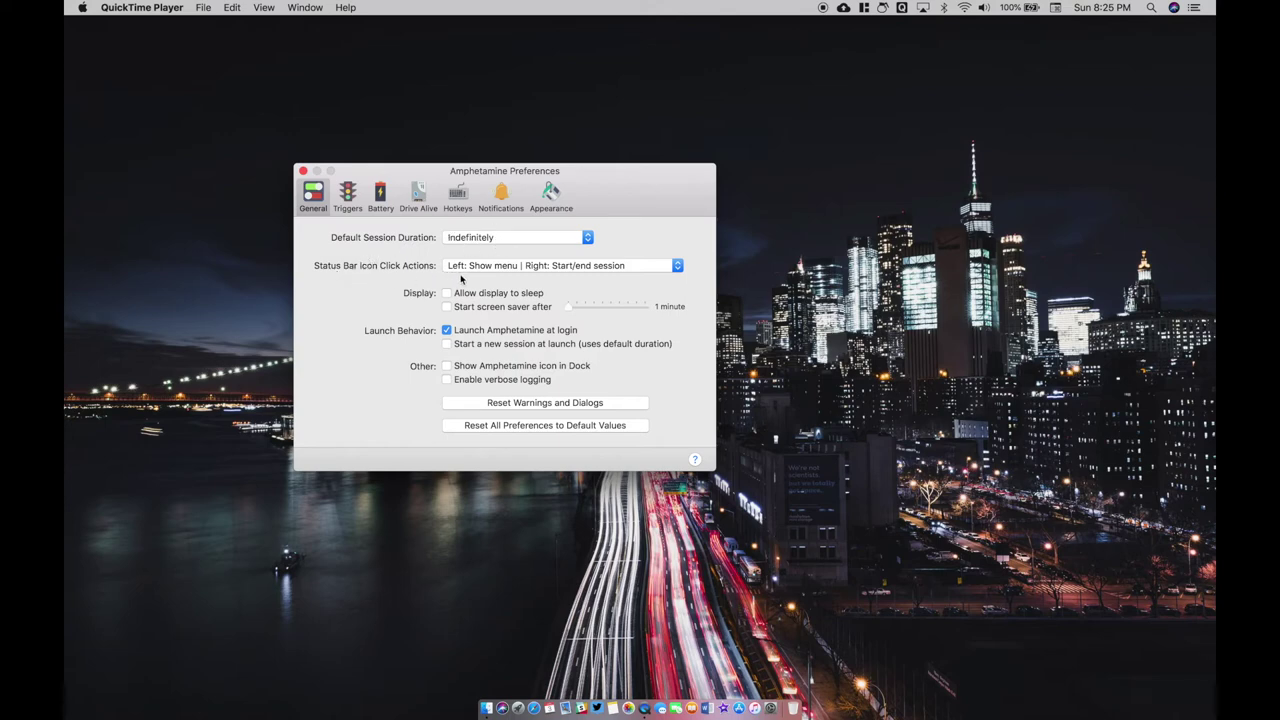
{"action": "left_click", "coordinate": [518, 270]}
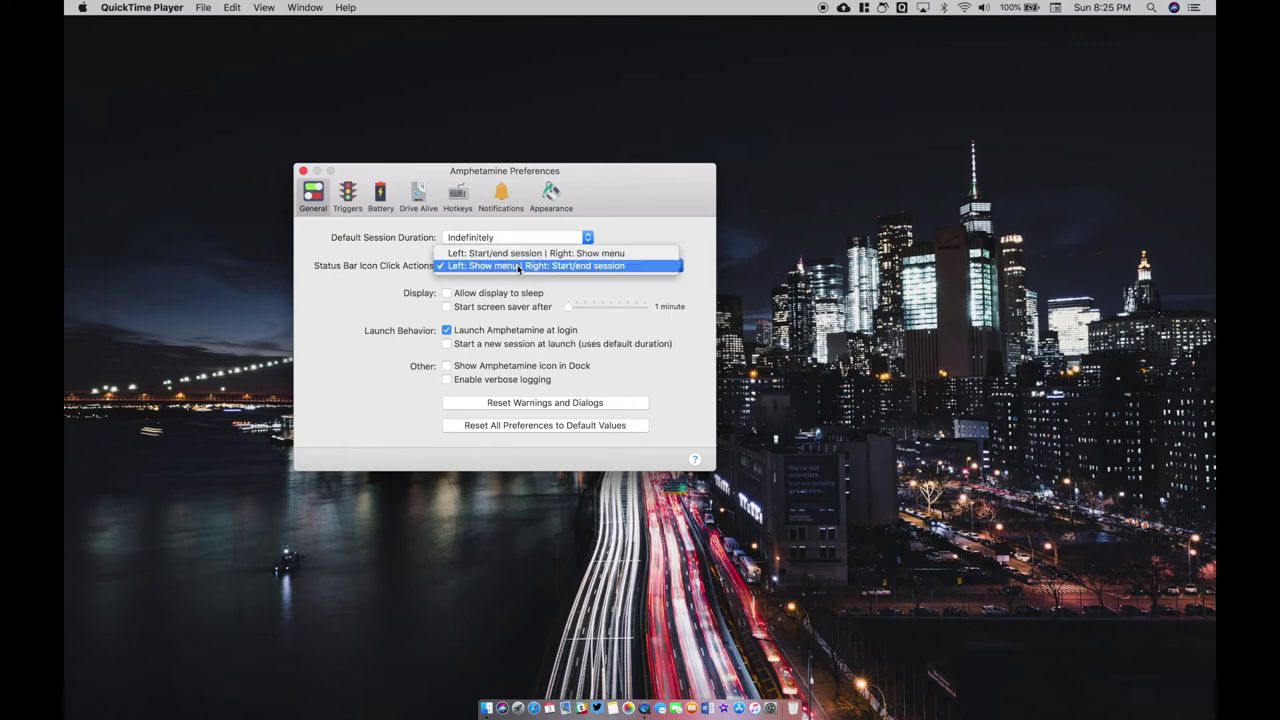
{"action": "left_click", "coordinate": [393, 277]}
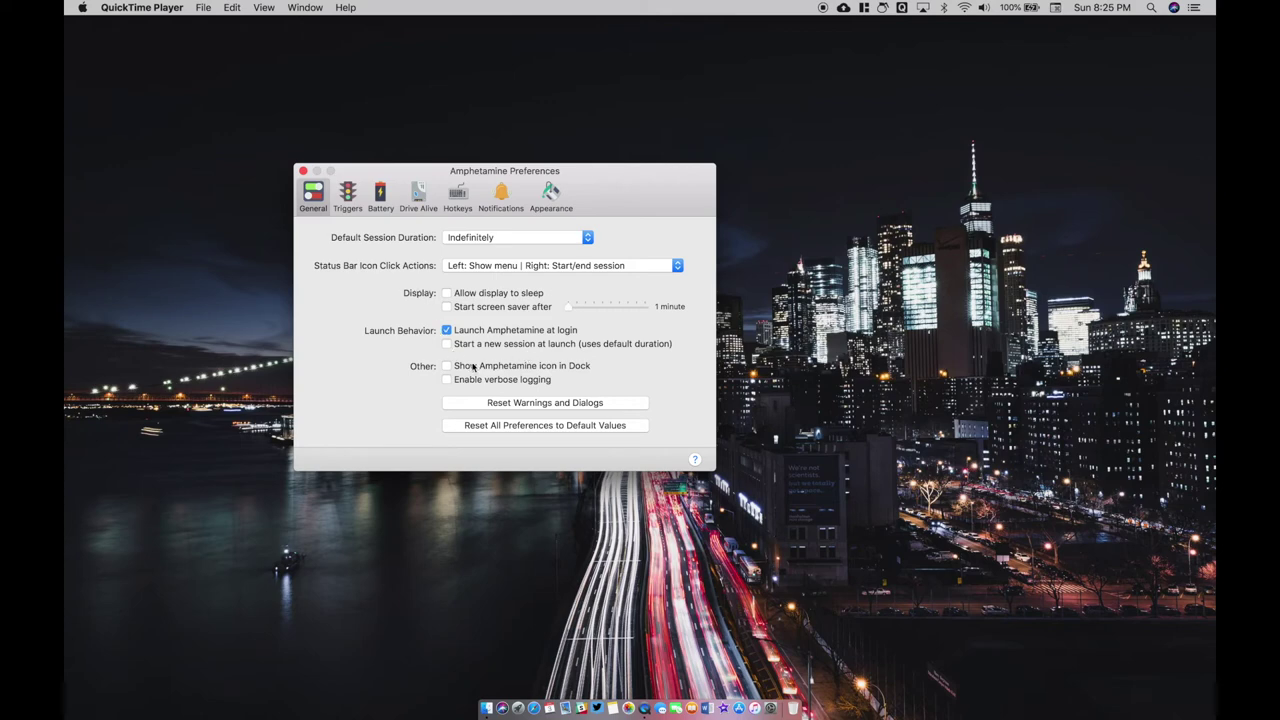
Review the Triggers, Battery, Drive Alive, Hotkeys, Notifications and Appearance preference sections.
{"action": "left_click", "coordinate": [353, 205]}
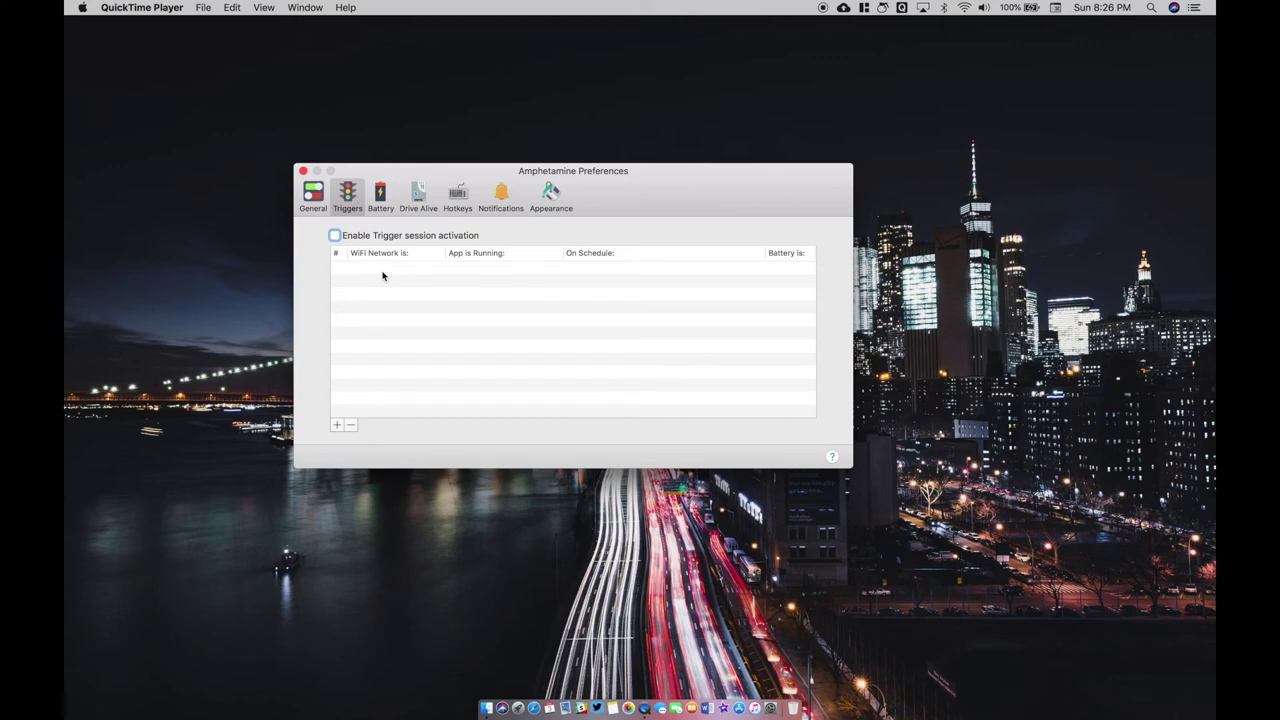
{"action": "left_click", "coordinate": [381, 197]}
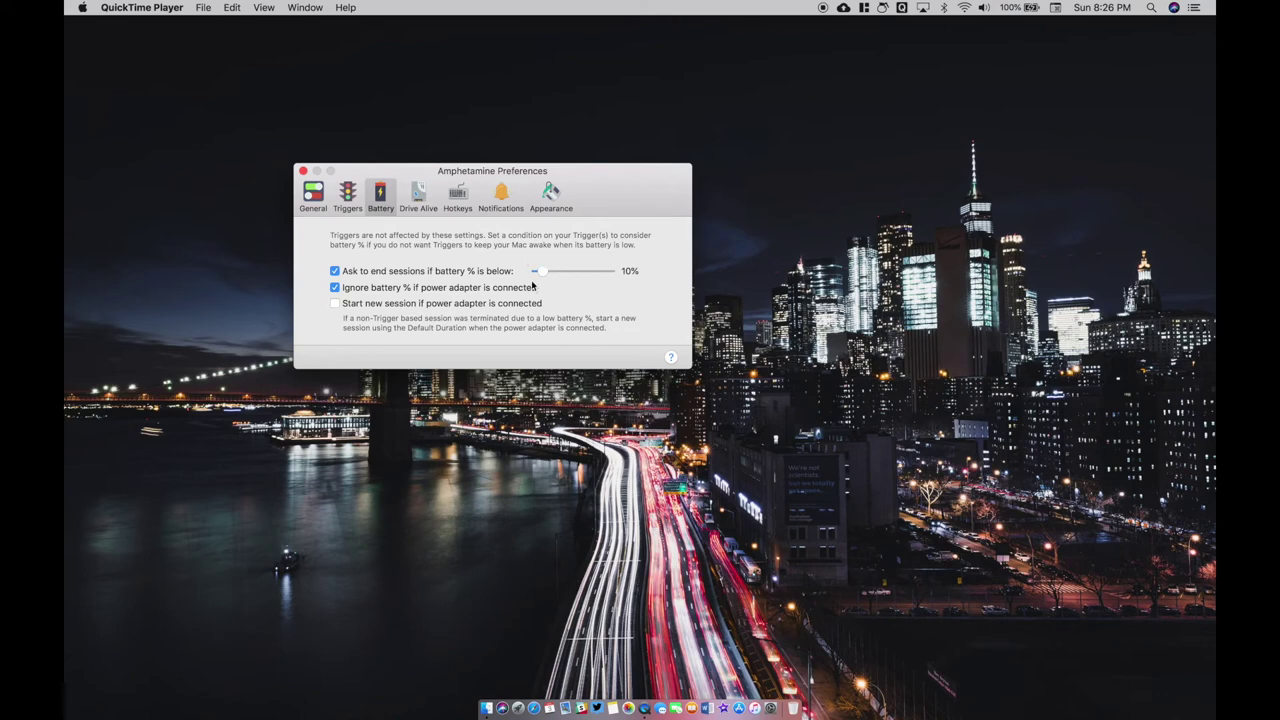
{"action": "left_click", "coordinate": [419, 195]}
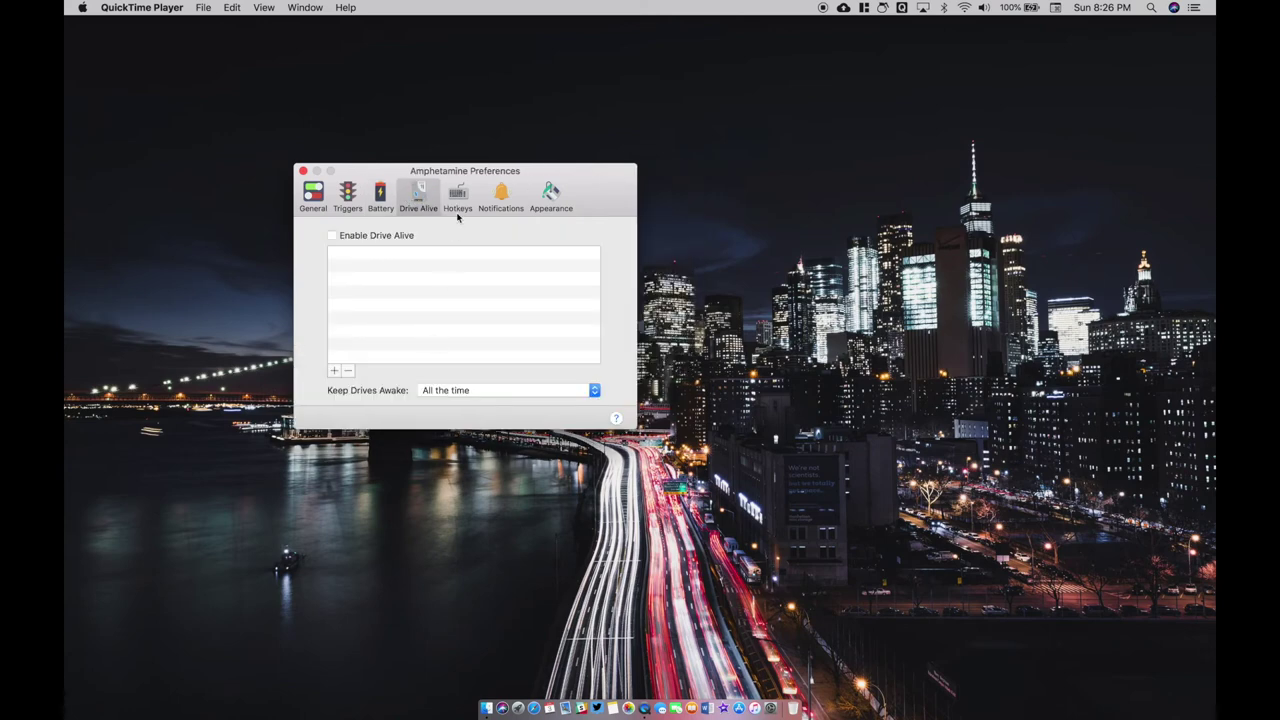
{"action": "left_click", "coordinate": [459, 200]}
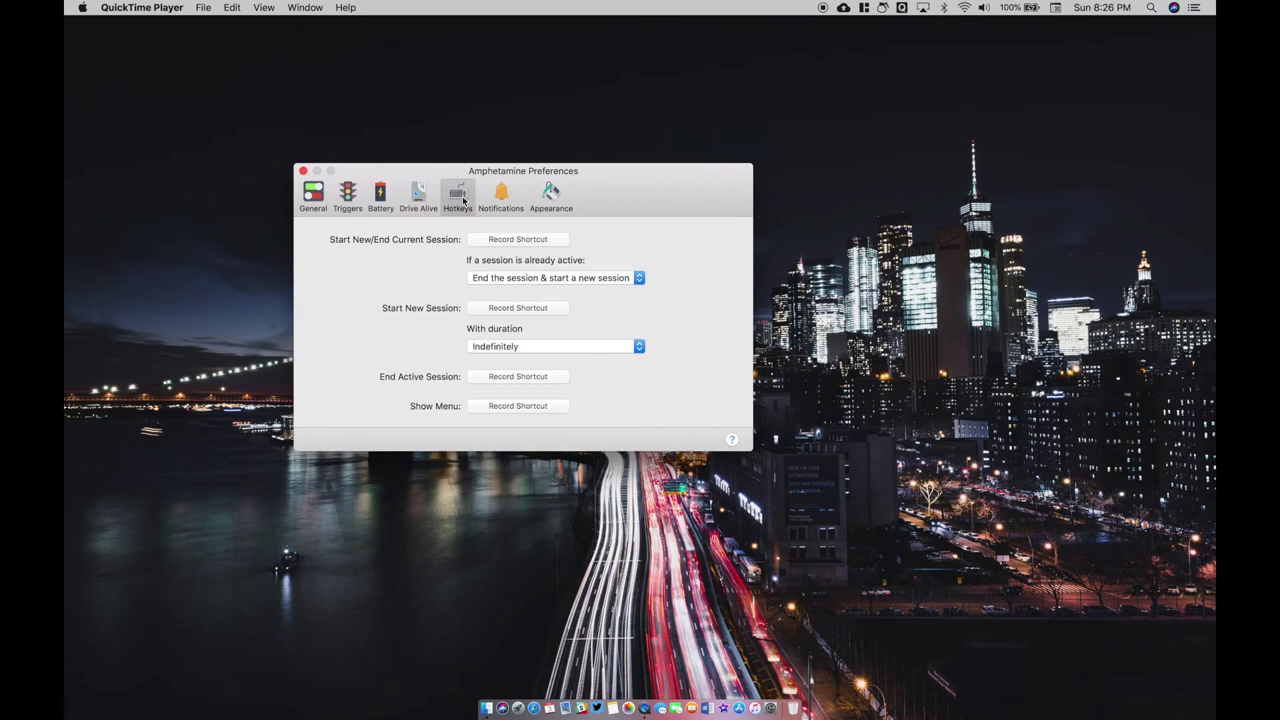
{"action": "left_click", "coordinate": [502, 192]}
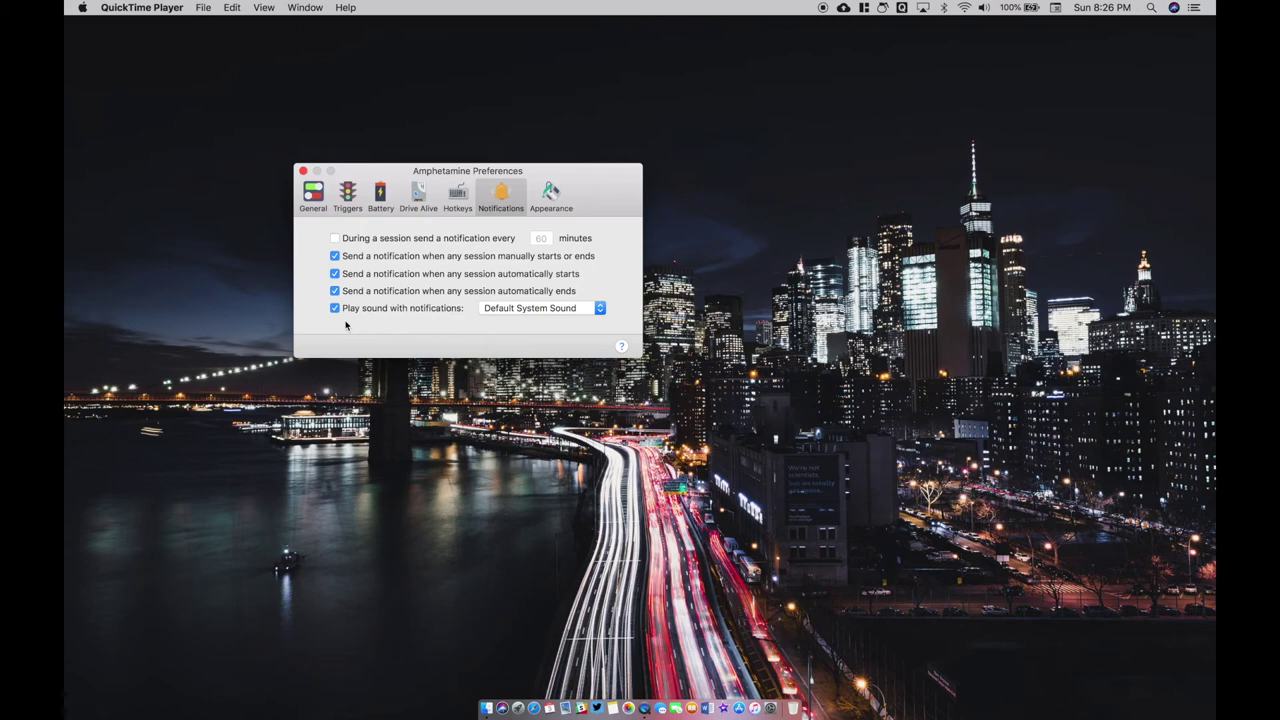
{"action": "left_click", "coordinate": [550, 207]}
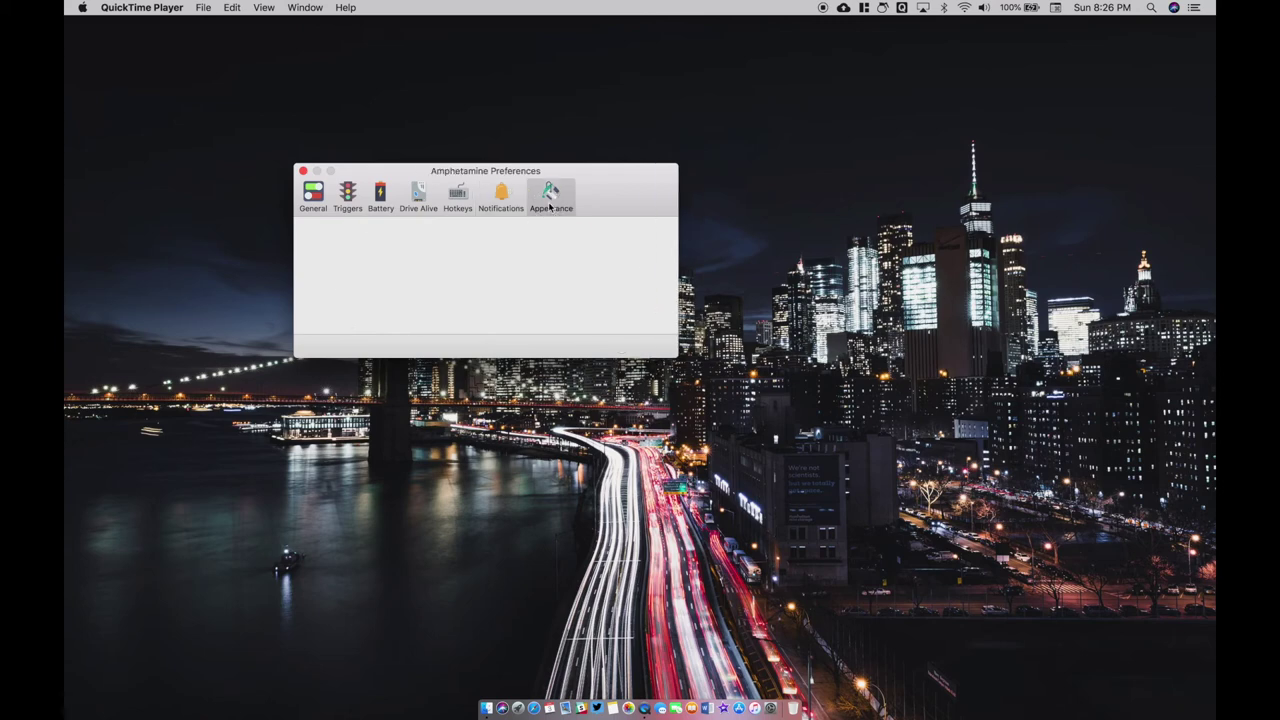
Set the menu-bar icon style to Coffee Carafe and close the Preferences window.
{"action": "left_click", "coordinate": [490, 237]}
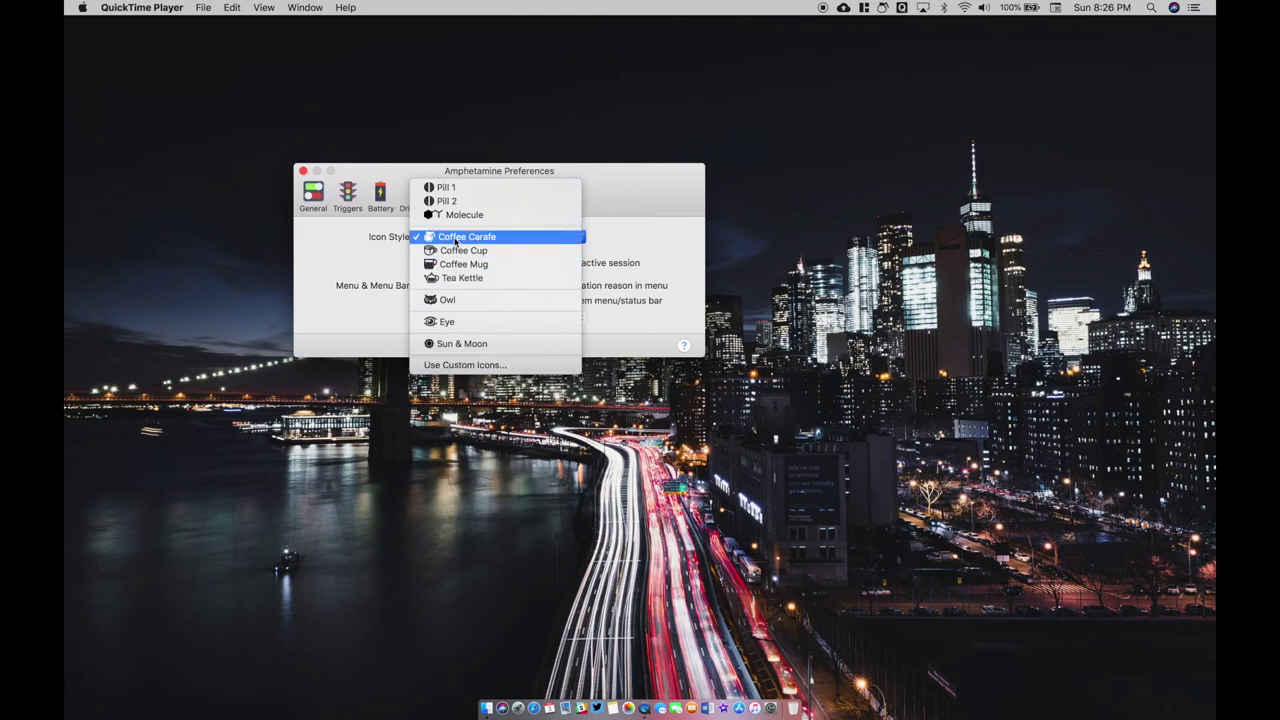
{"action": "left_click", "coordinate": [455, 237]}
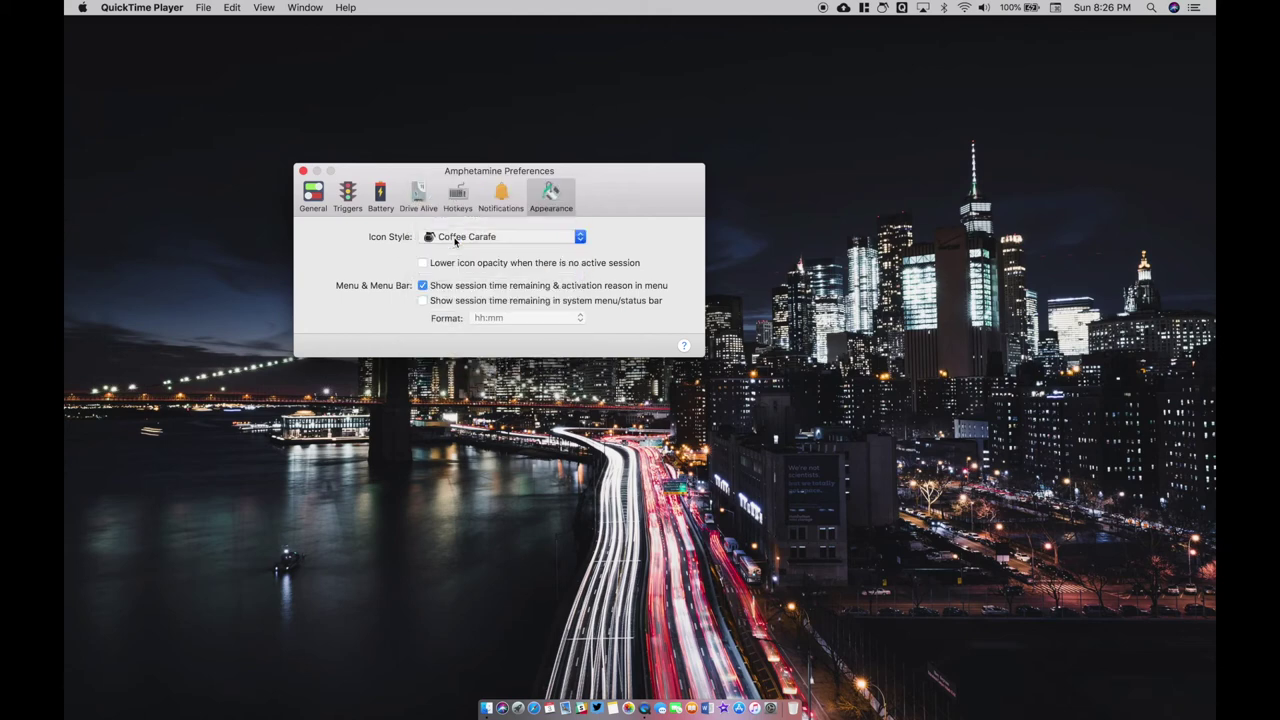
{"action": "left_click", "coordinate": [303, 171]}
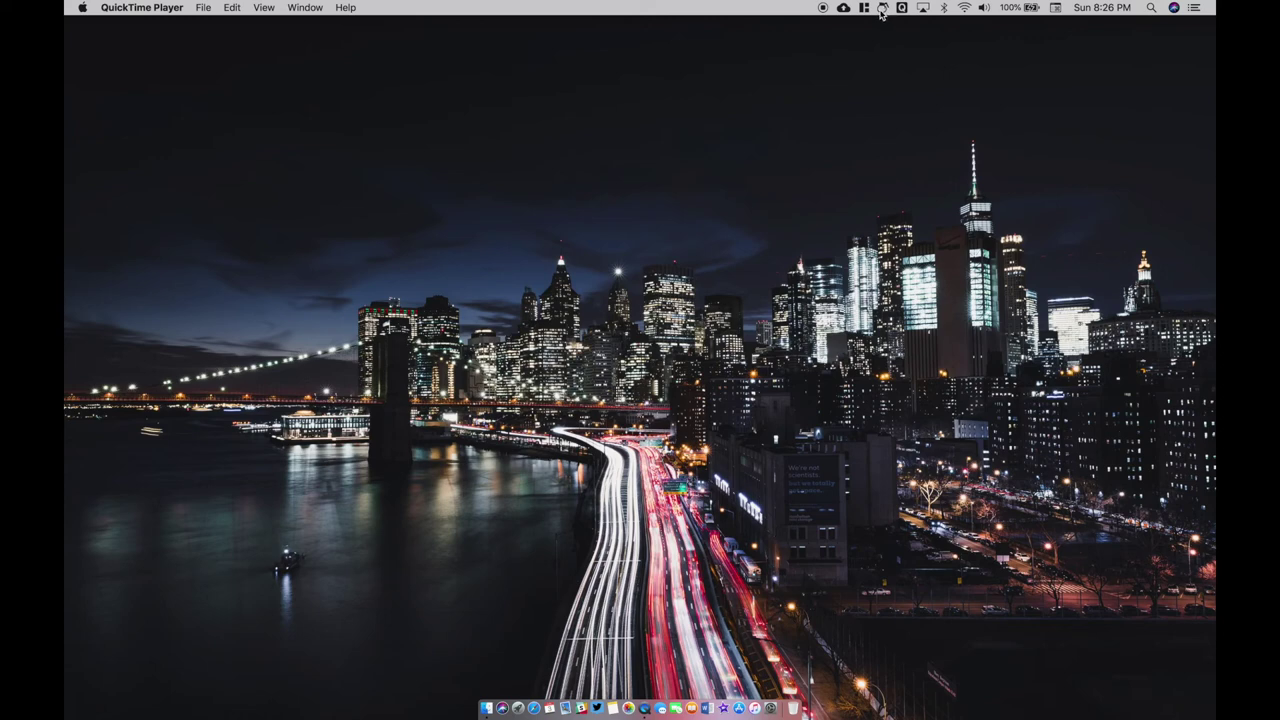
Start an indefinite keep-awake session from Amphetamine's Start New Session menu.
{"action": "left_click", "coordinate": [881, 9]}
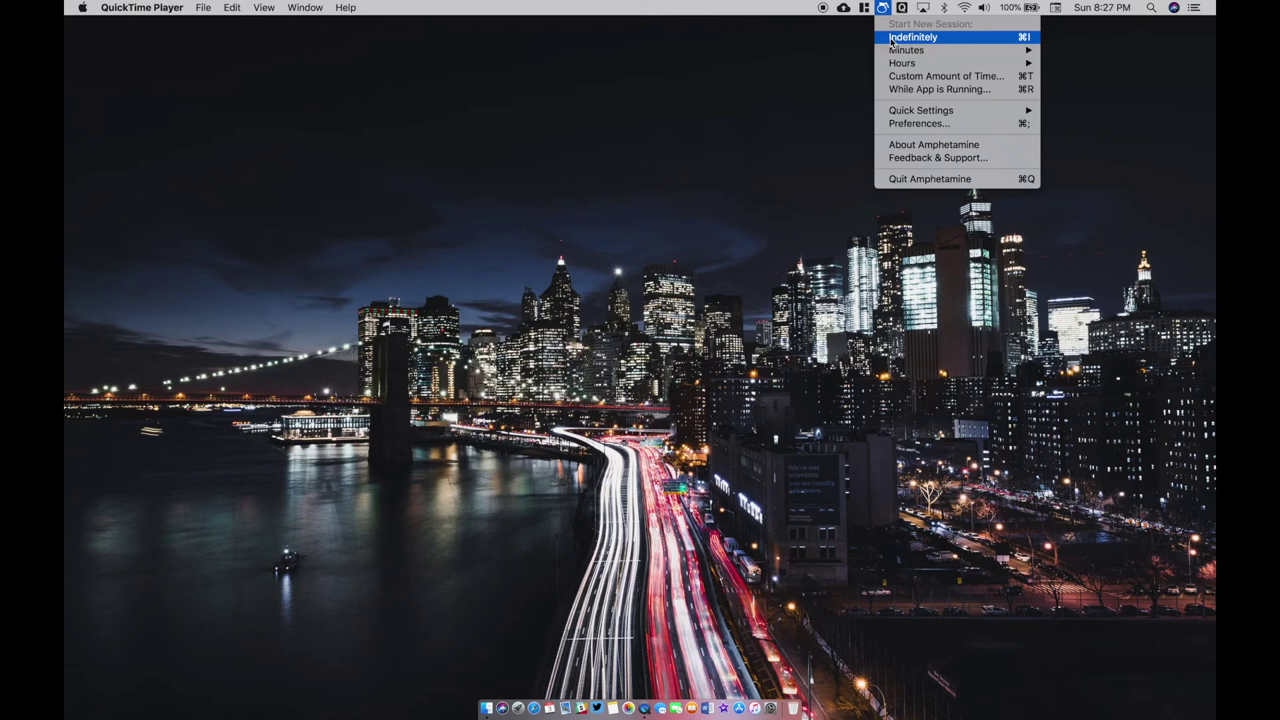
{"action": "left_click", "coordinate": [891, 38]}
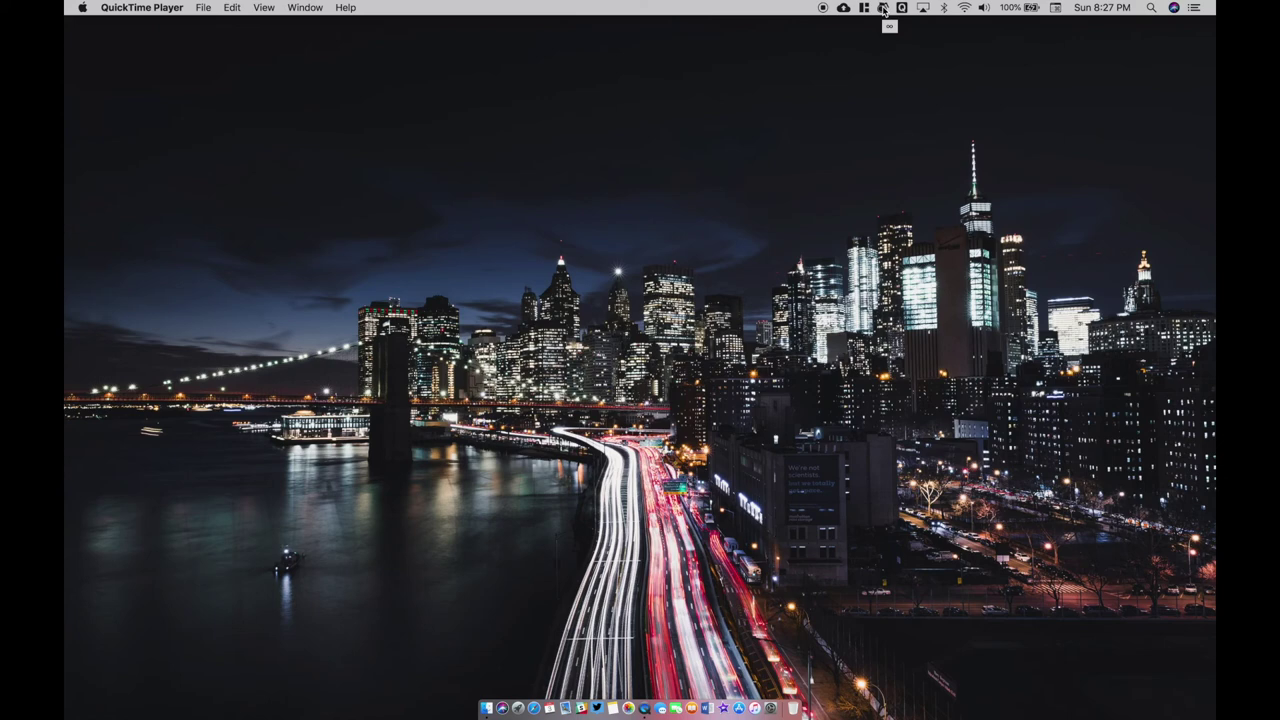
{"action": "left_click", "coordinate": [884, 10]}
{"action": "mouse_move", "coordinate": [906, 90]}
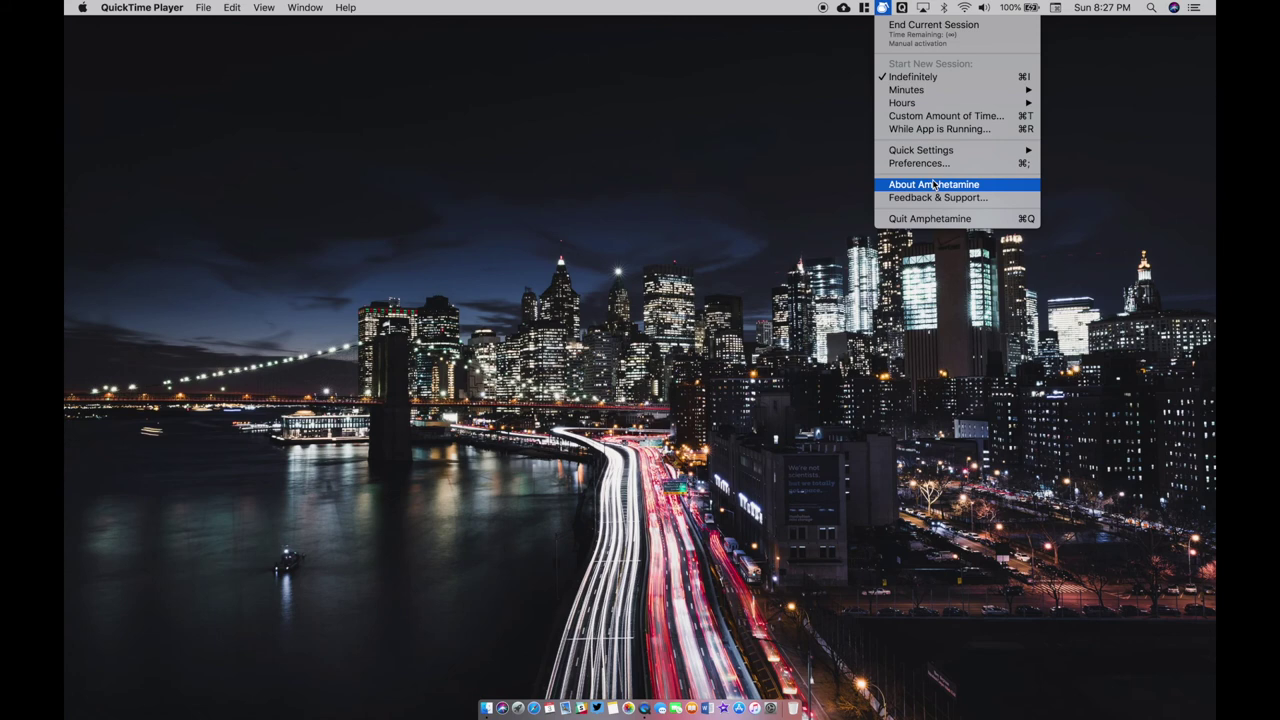
End the current indefinite keep-awake session from Amphetamine's menu.
{"action": "left_click", "coordinate": [921, 37]}
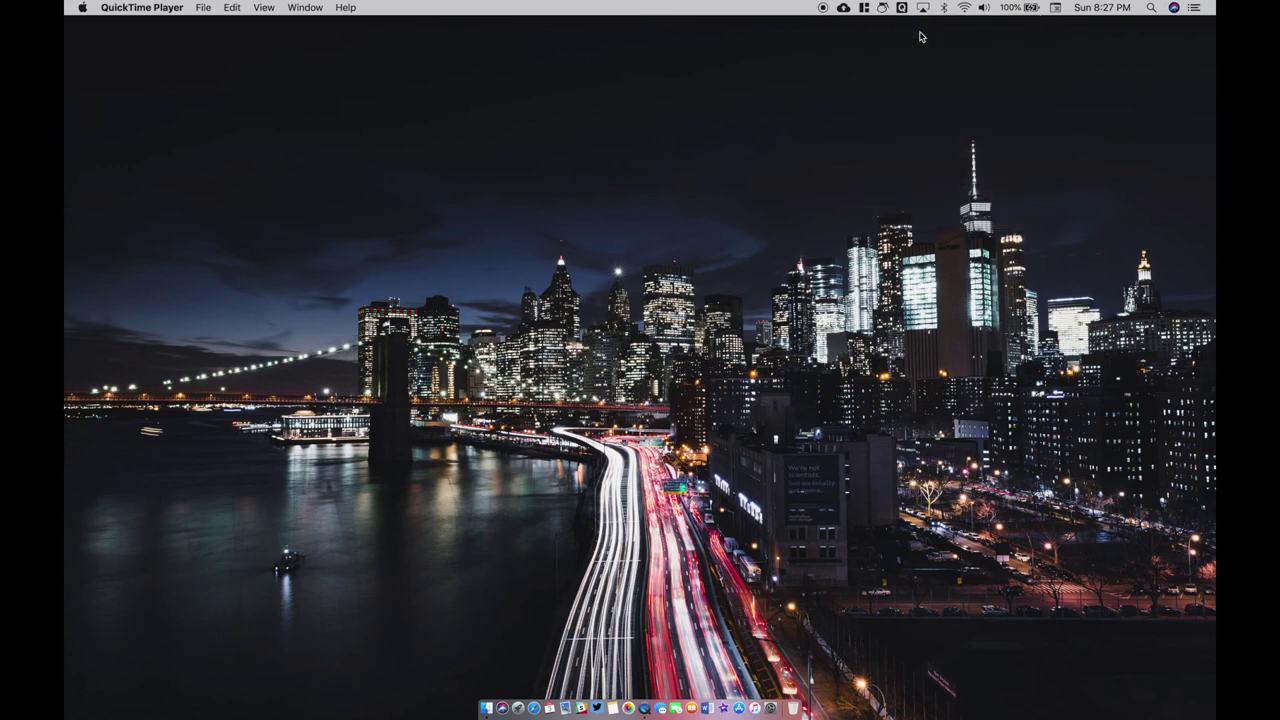